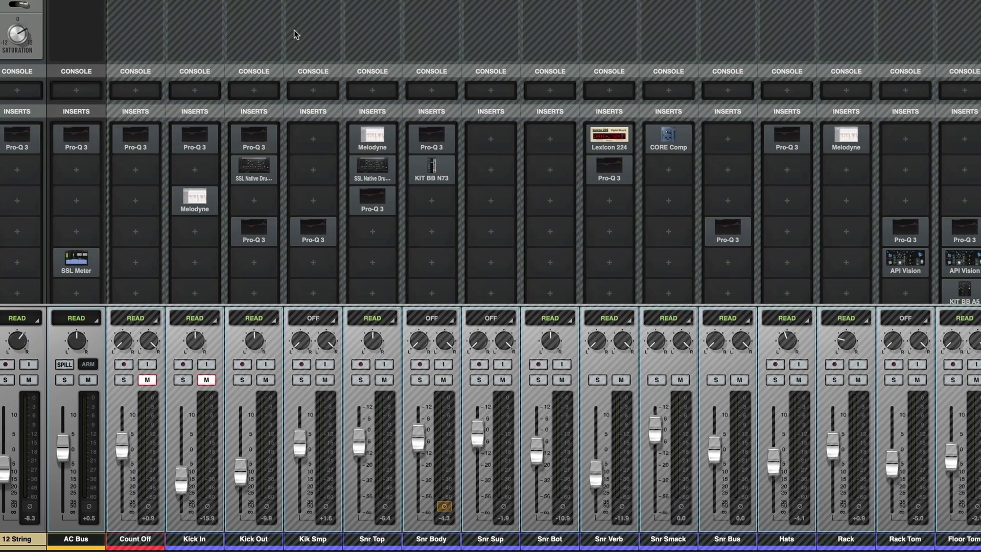
pyautogui.hscroll(4, 293, 30)
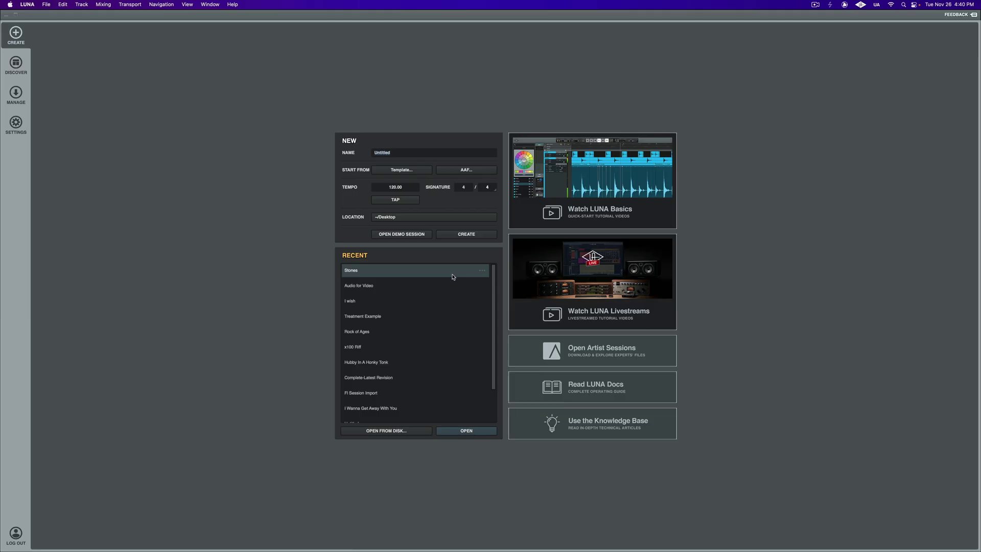
# Open Stones, then load The Final Mix Re-Call from Hubby In A Honky Tonk's Initial Version for import.
pyautogui.click(462, 431)
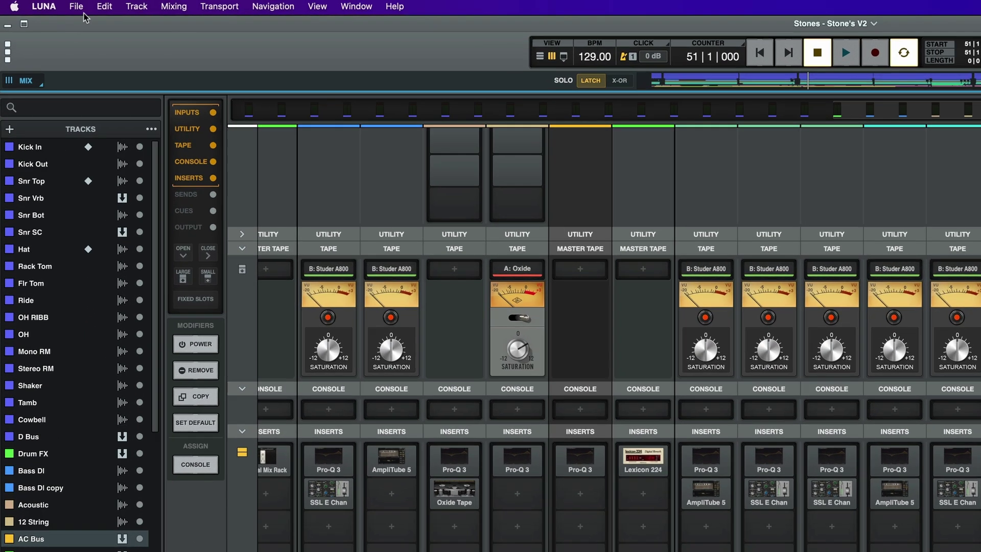
pyautogui.click(46, 4)
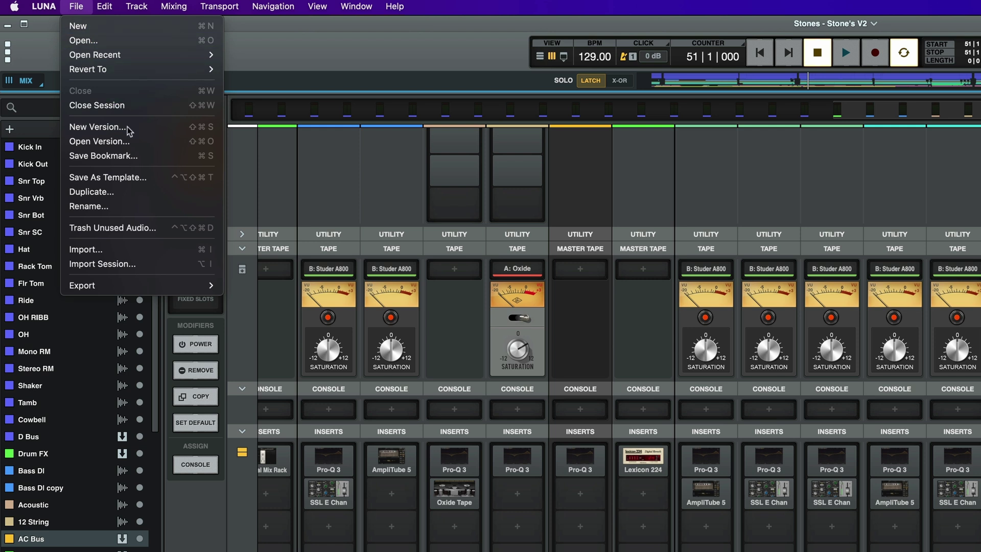
pyautogui.click(161, 265)
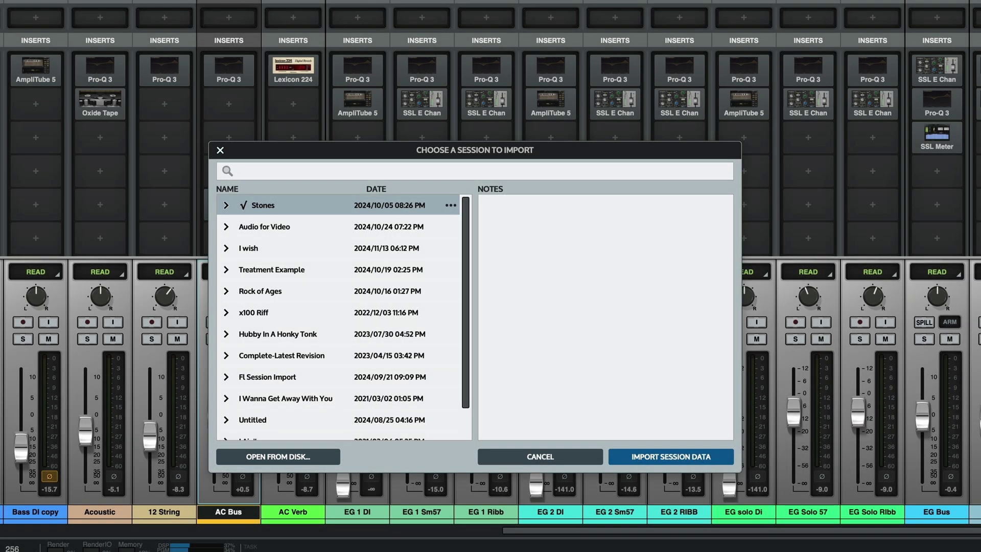
pyautogui.click(227, 334)
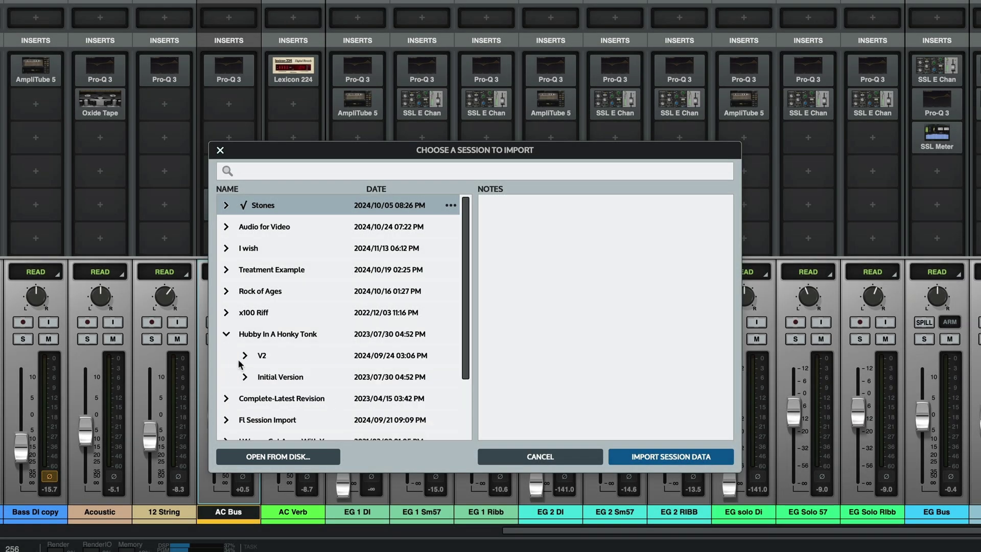
pyautogui.click(245, 377)
pyautogui.scroll(-2, 248, 380)
pyautogui.scroll(-2, 248, 380)
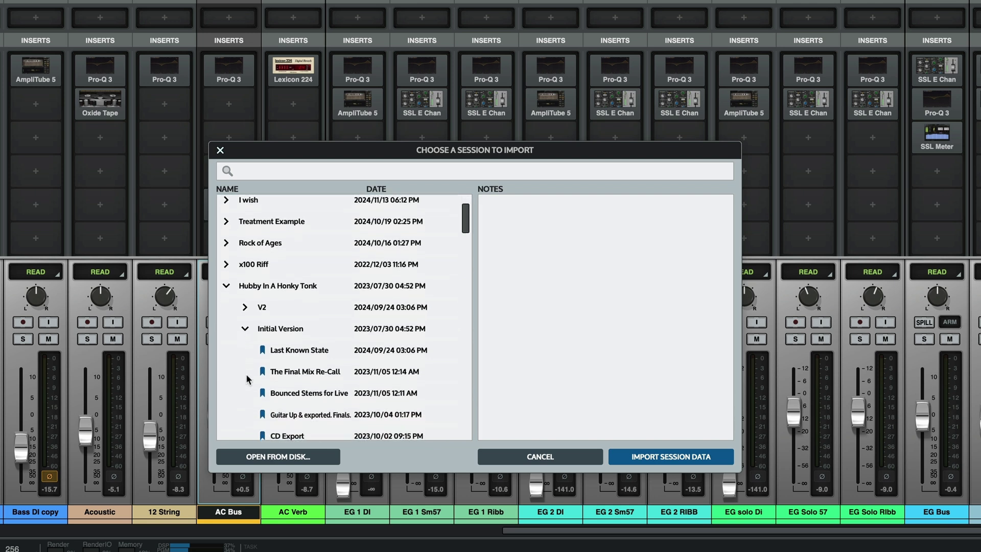
pyautogui.click(308, 372)
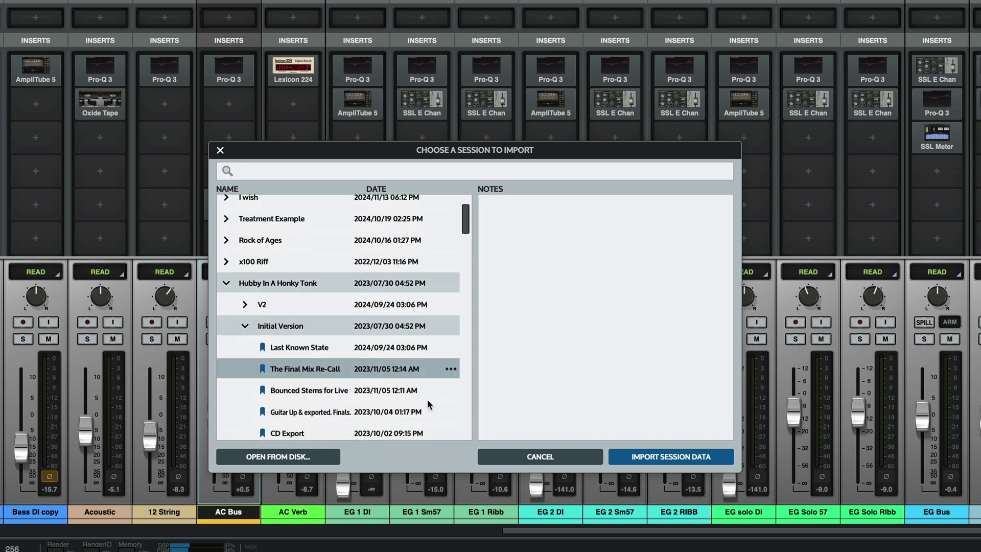
pyautogui.click(654, 457)
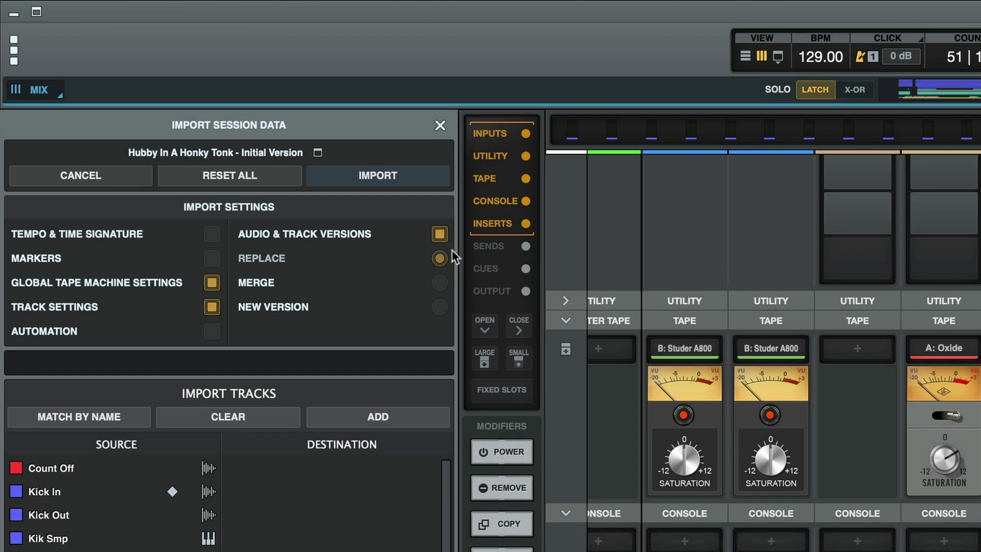
# Exclude Audio & Track Versions, clear all destinations, and assign NEW TRACK to every source track.
pyautogui.click(442, 238)
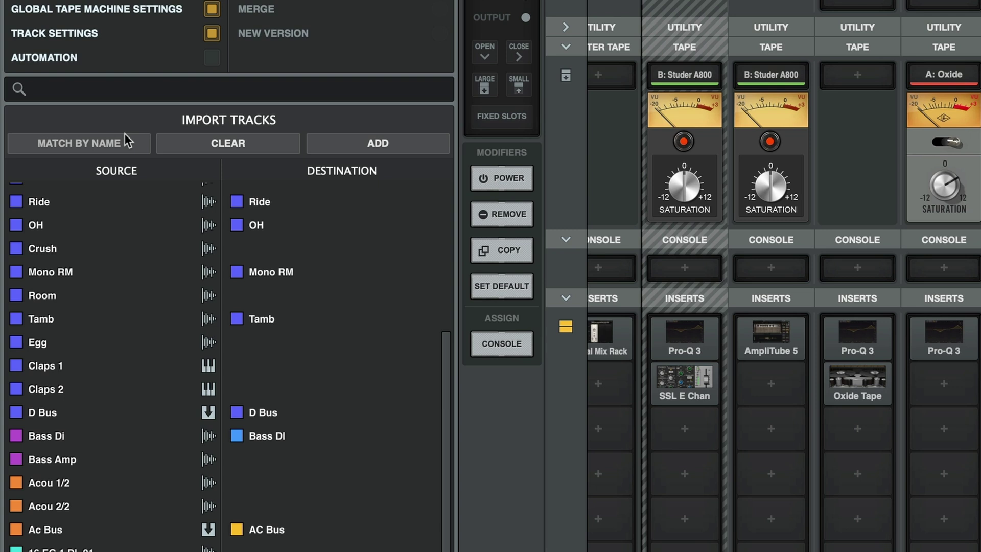
pyautogui.click(204, 145)
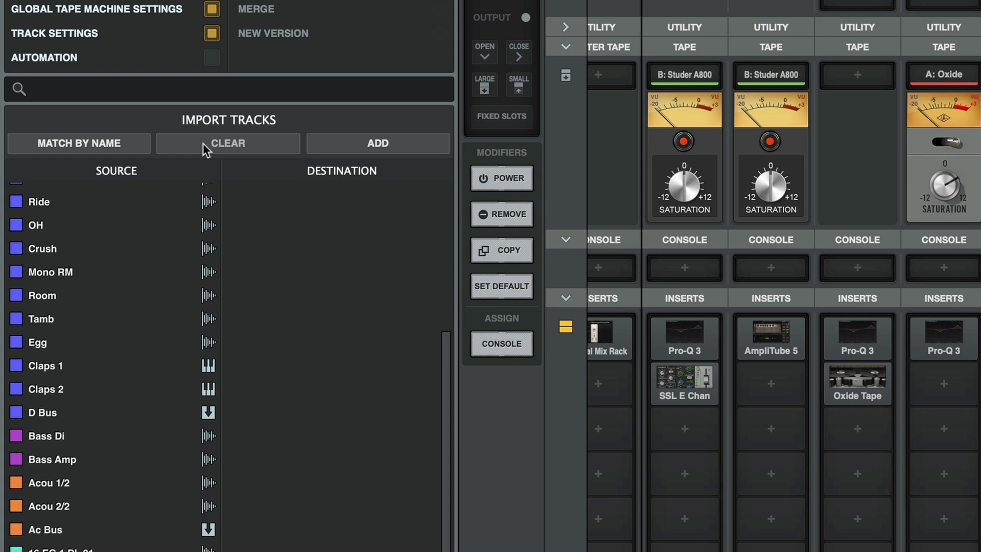
pyautogui.click(340, 145)
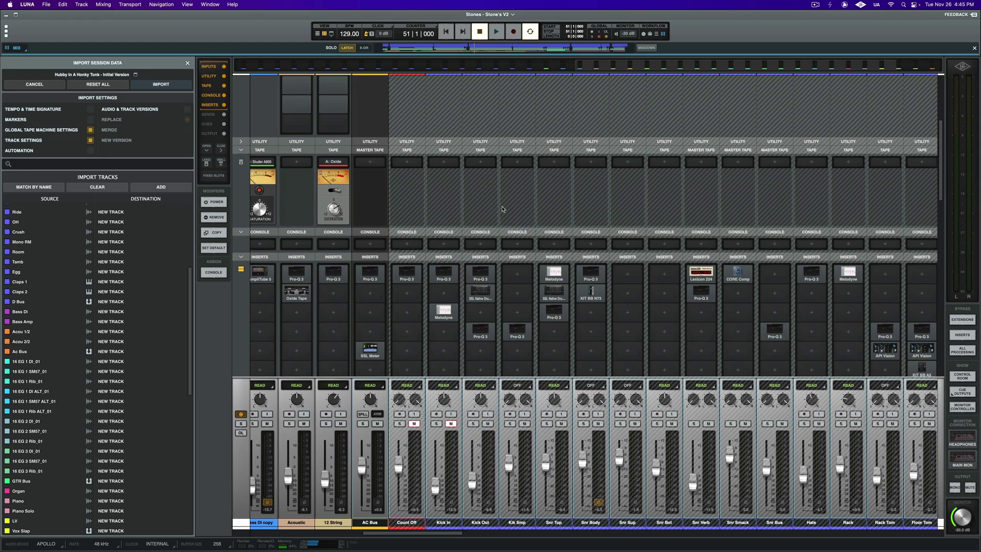
pyautogui.hscroll(3, 502, 209)
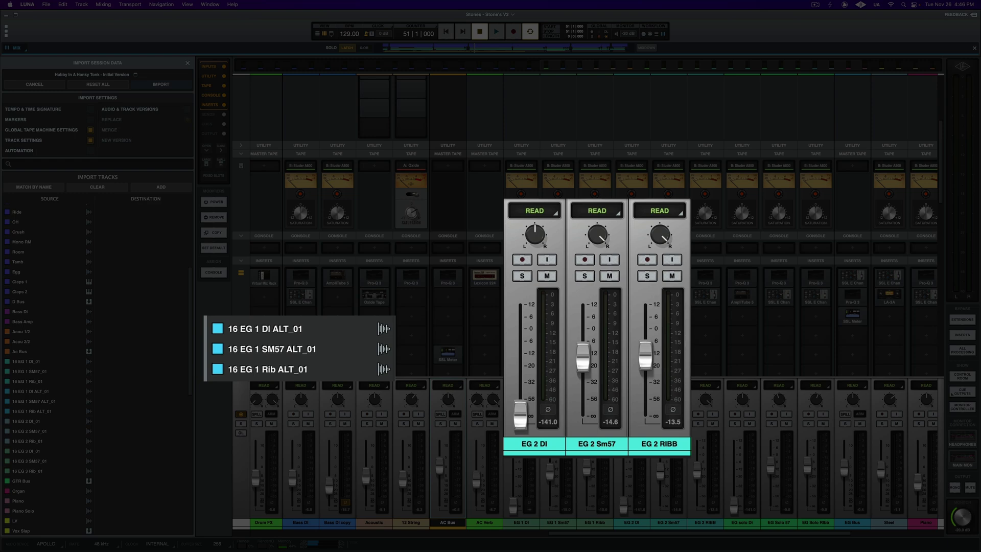
# Match the three EG 1 ALT_01 guitar sources to the existing EG 2 DI and EG 2 Sm57 tracks.
pyautogui.moveTo(217, 329); pyautogui.dragTo(123, 316)
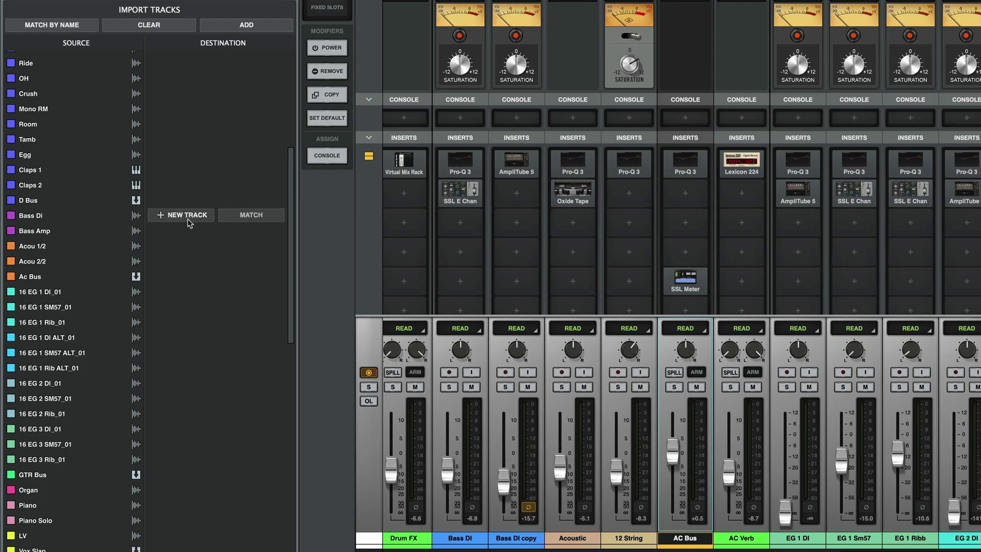
pyautogui.click(70, 338)
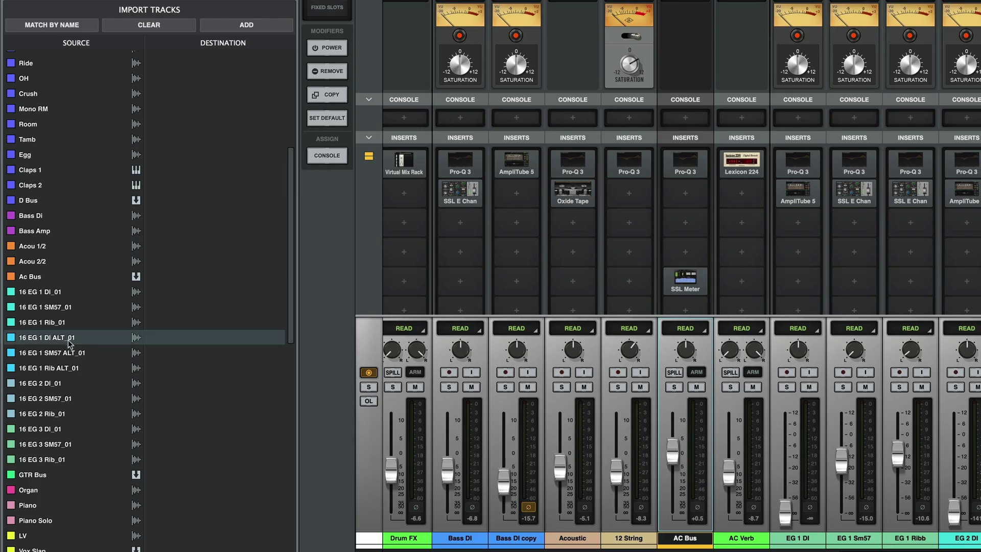
pyautogui.keyDown('shift'); pyautogui.click(71, 369); pyautogui.keyUp('shift')
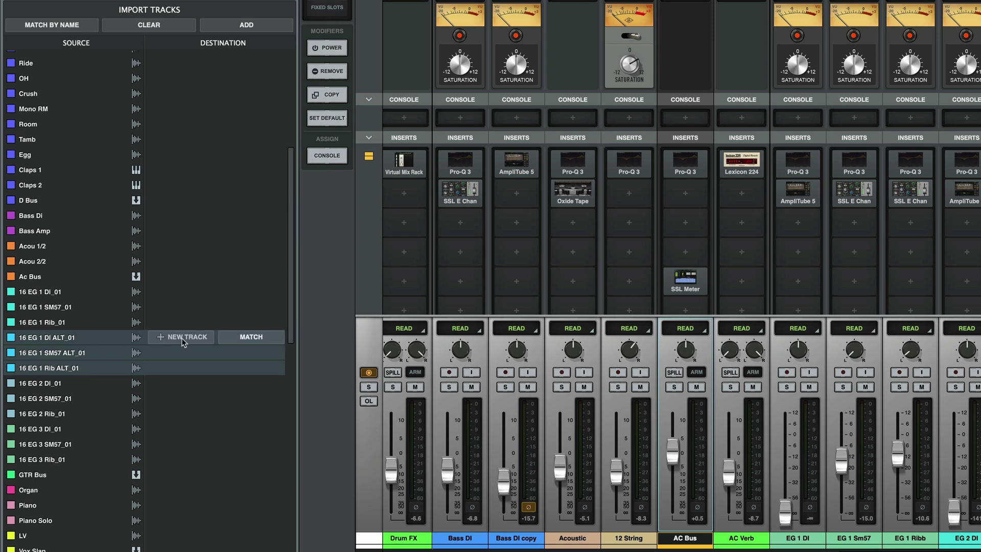
pyautogui.click(182, 339)
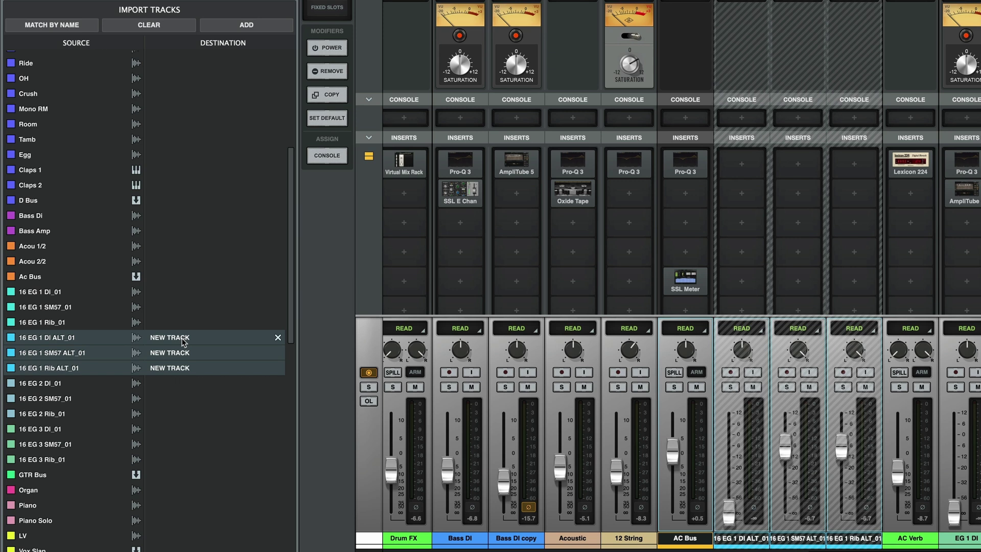
pyautogui.click(278, 337)
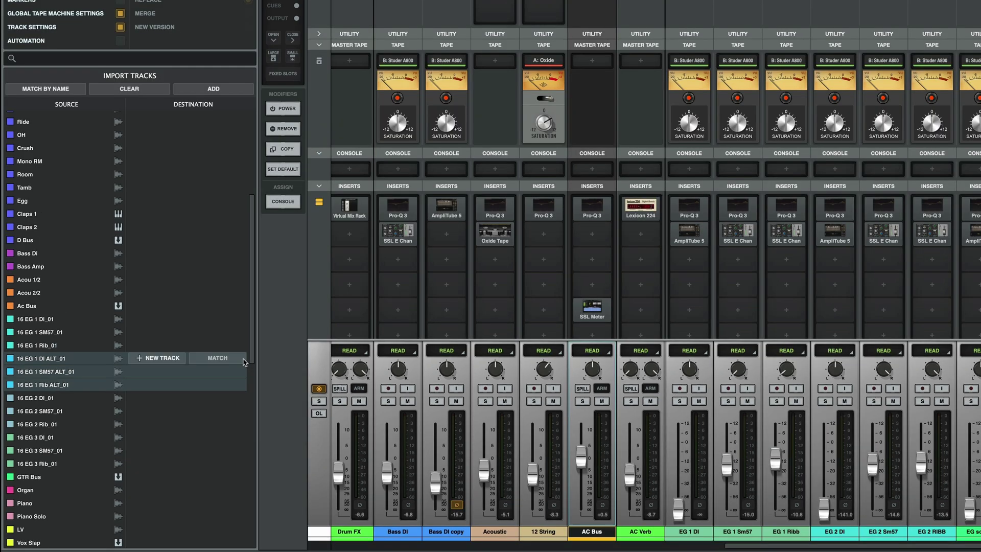
pyautogui.click(243, 358)
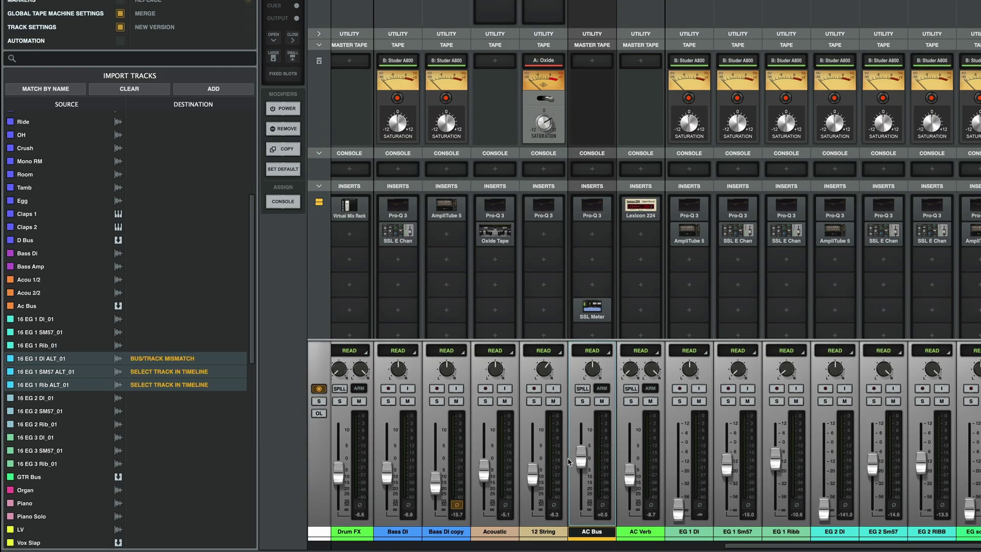
pyautogui.click(851, 538)
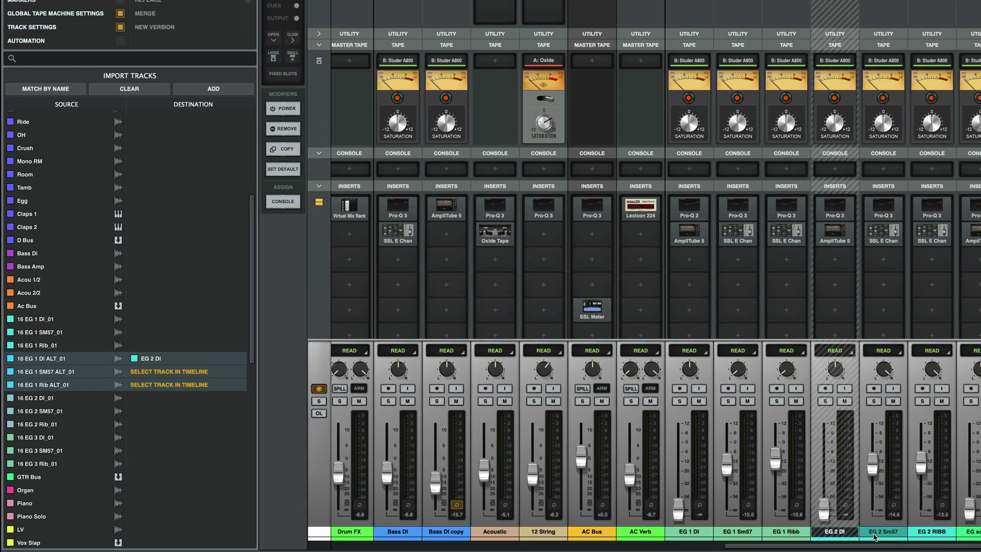
pyautogui.click(874, 534)
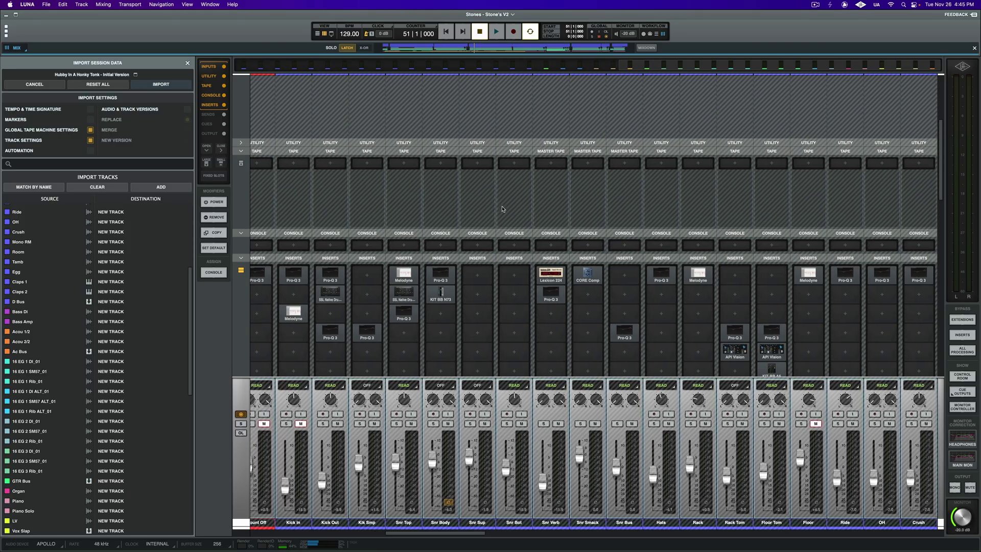
pyautogui.hscroll(3, 502, 209)
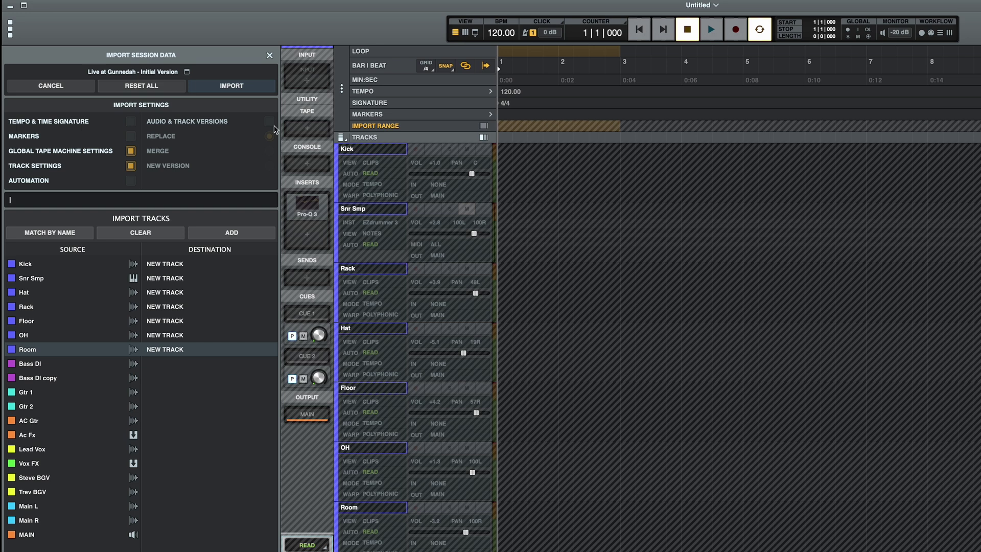
# Import with Audio & Track Versions set to Replace, limiting the Import Range to bars 1–10.
pyautogui.click(270, 122)
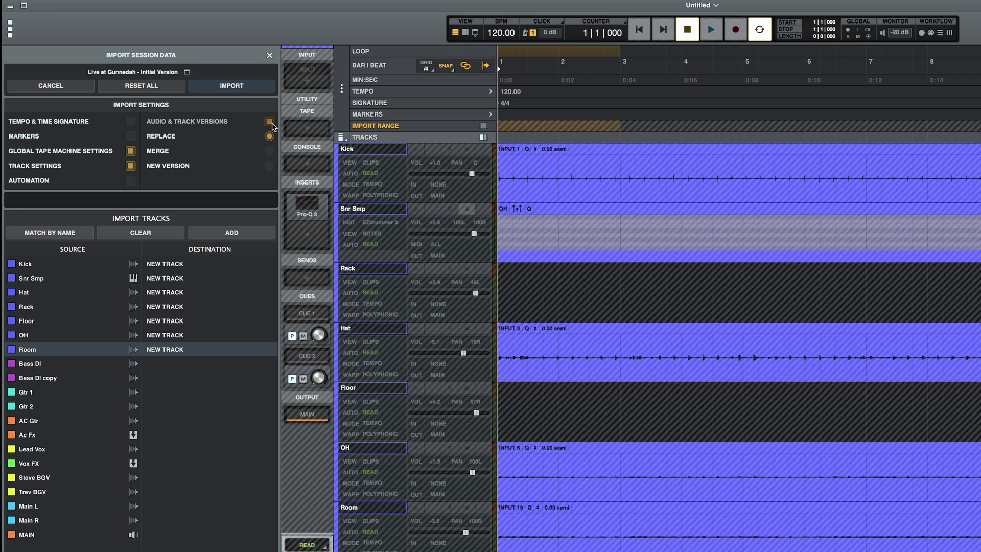
pyautogui.click(484, 126)
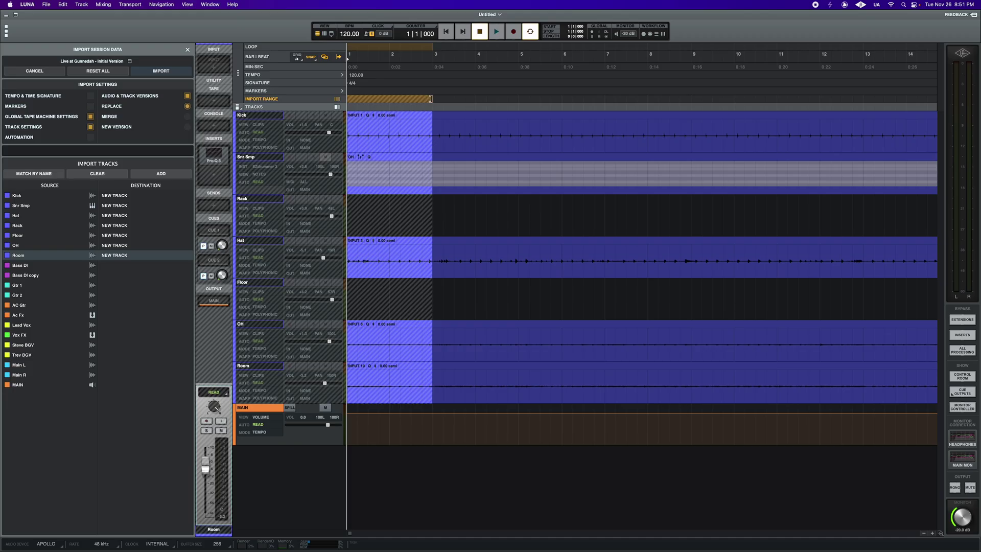
pyautogui.moveTo(613, 125); pyautogui.dragTo(880, 124)
pyautogui.moveTo(615, 97); pyautogui.dragTo(730, 107)
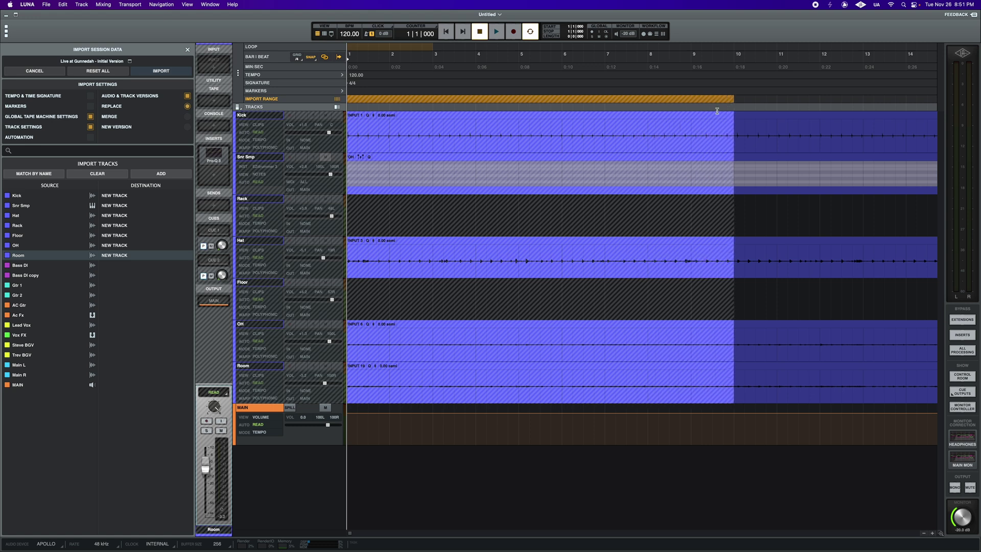
pyautogui.click(153, 71)
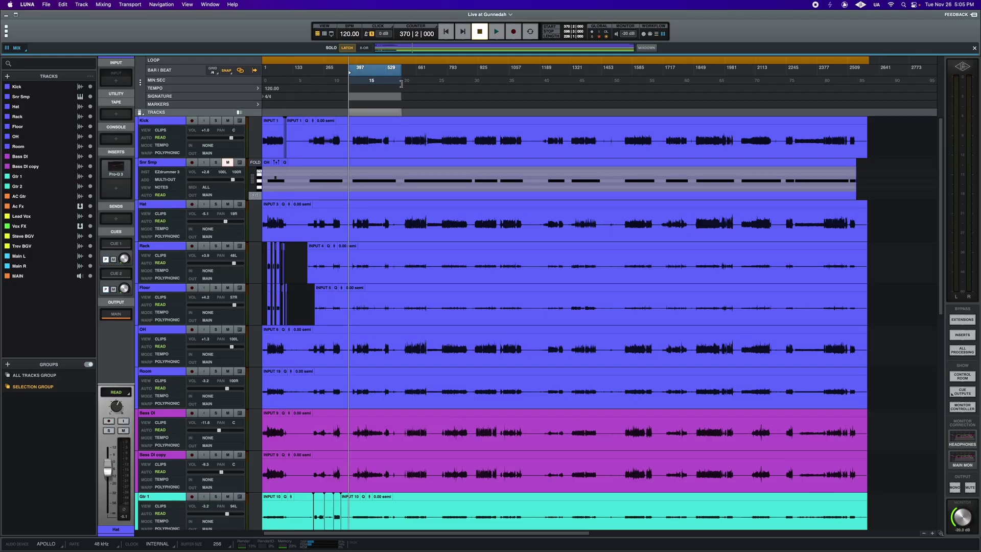
# Render a WAV, 48k, 24-bit mixdown of Live at Gunnedah from the Mixdown panel.
pyautogui.press('super+shift+m')
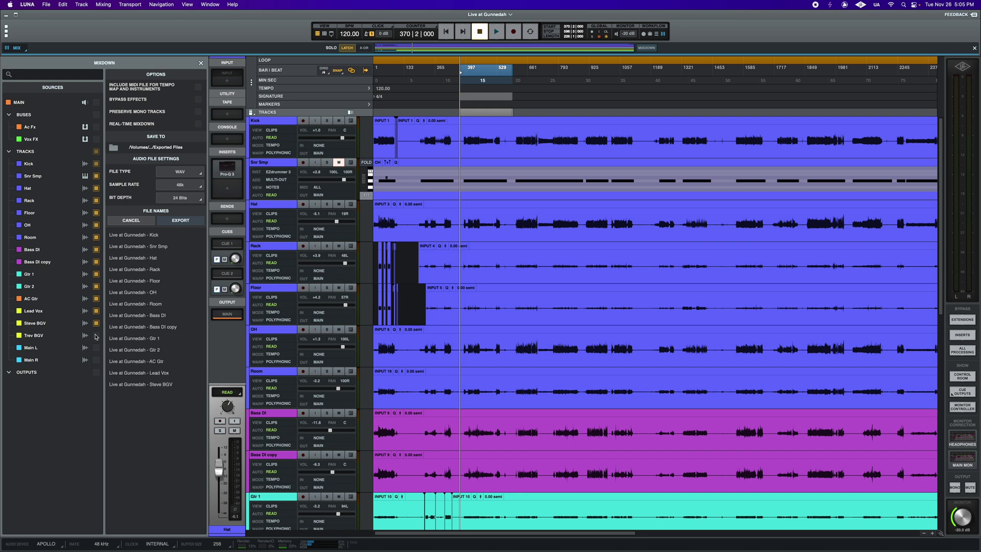
pyautogui.click(183, 221)
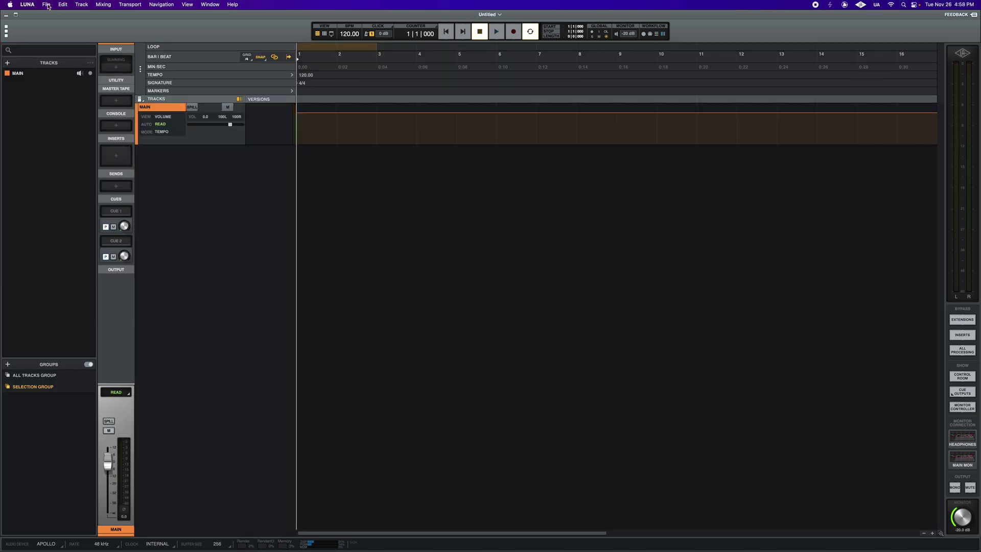
# Load Live at Gunnedah from disk into Import Session Data and mark a short import range.
pyautogui.click(47, 5)
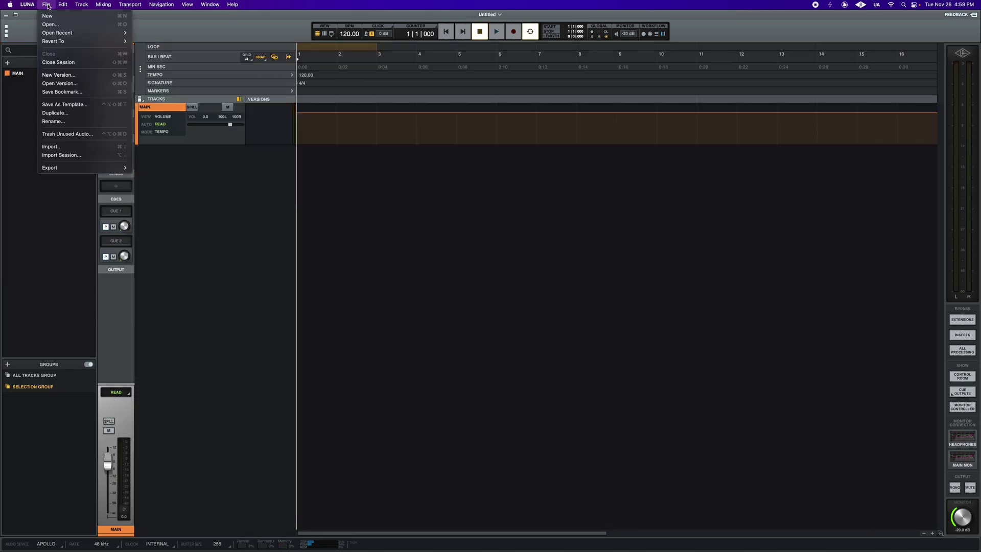
pyautogui.click(104, 155)
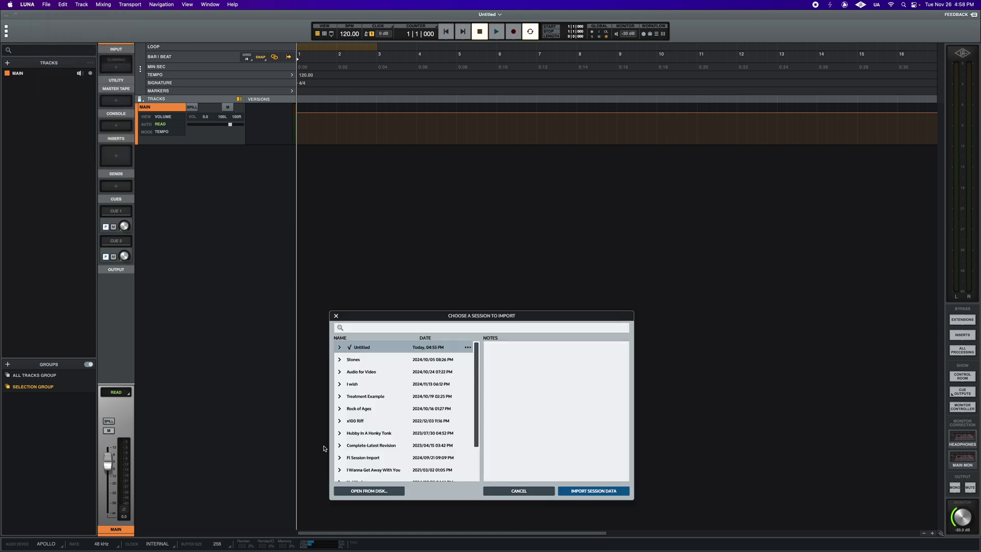
pyautogui.click(362, 491)
pyautogui.click(434, 152)
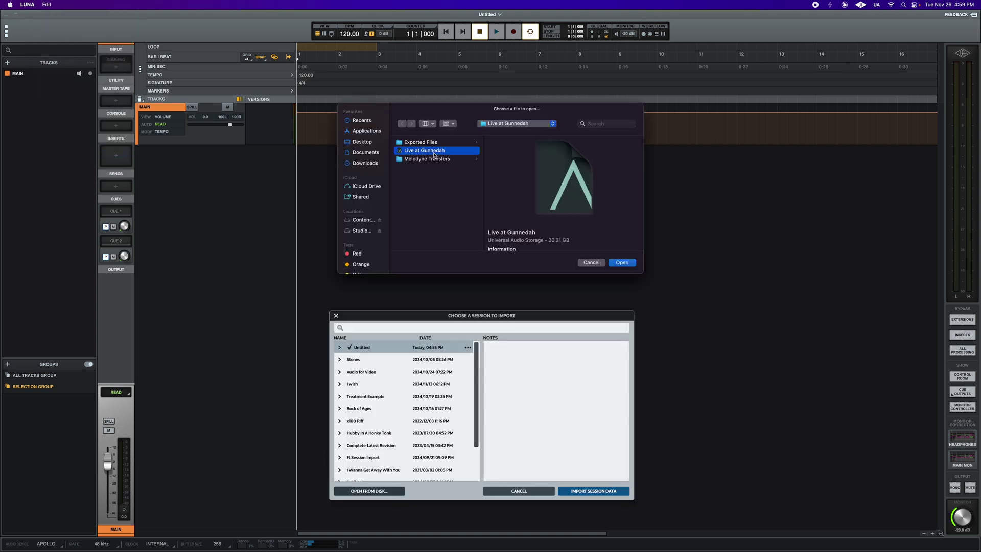
pyautogui.click(622, 263)
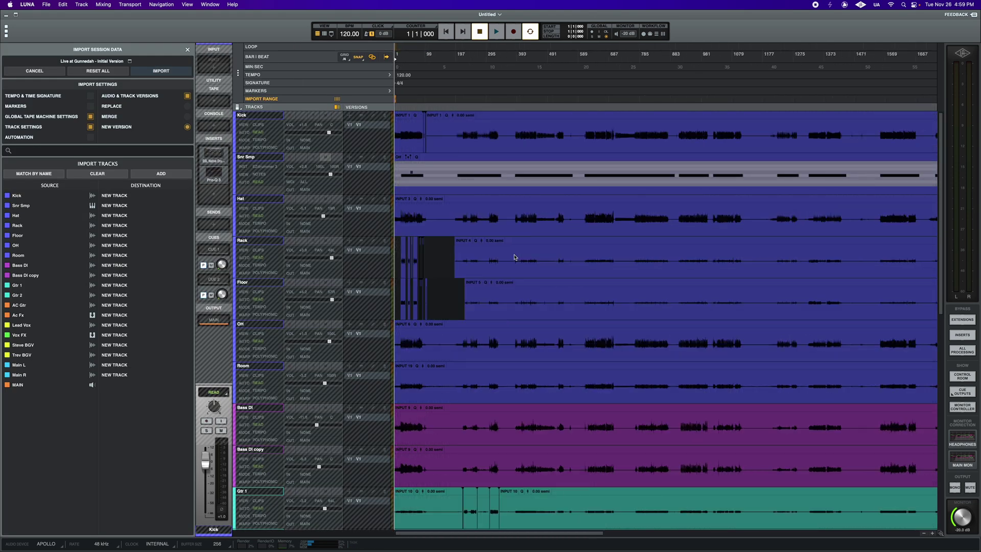
pyautogui.moveTo(514, 97); pyautogui.dragTo(577, 101)
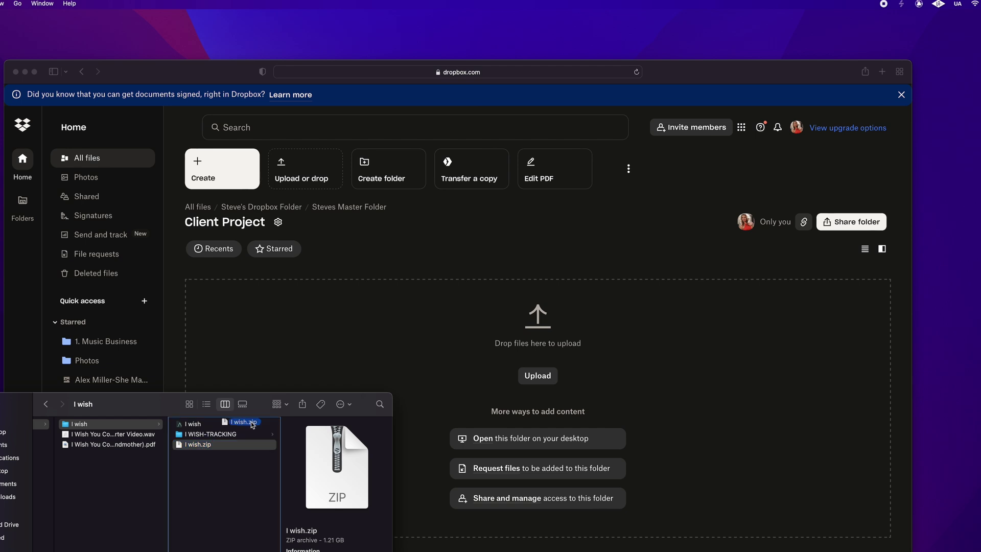
# Drop I wish.zip onto the Client Project folder's Dropbox upload zone.
pyautogui.moveTo(361, 362); pyautogui.dragTo(361, 362)
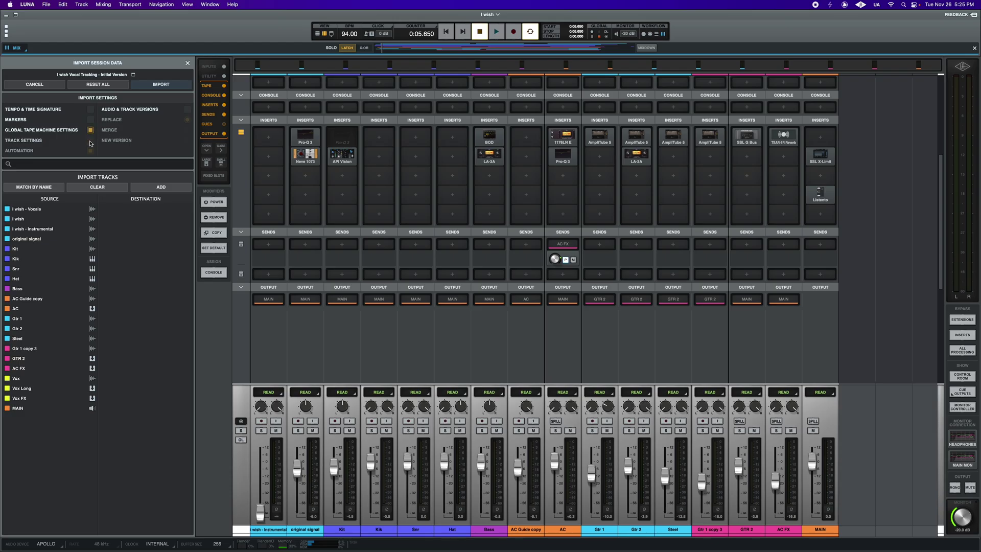
# Set Vox, Vox Long and Vox FX to NEW TRACK and import them from the timeline view.
pyautogui.click(31, 379)
pyautogui.keyDown('shift'); pyautogui.click(34, 401); pyautogui.keyUp('shift')
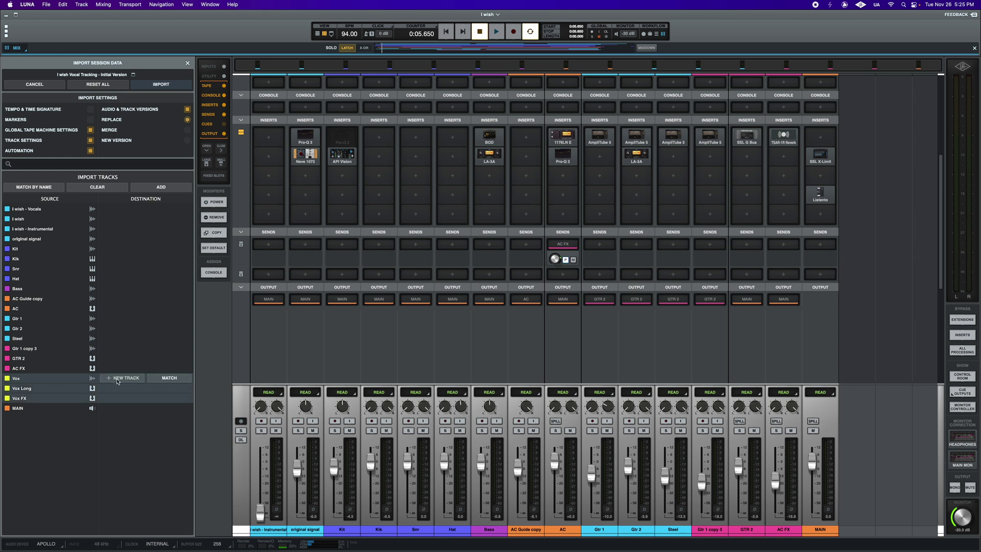
pyautogui.click(117, 378)
pyautogui.press('super+equal')
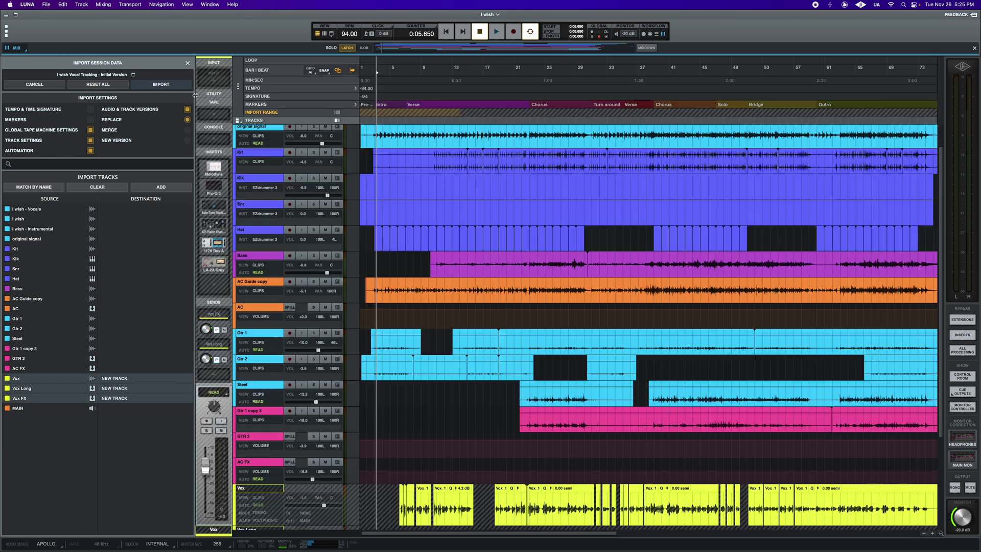
pyautogui.click(190, 87)
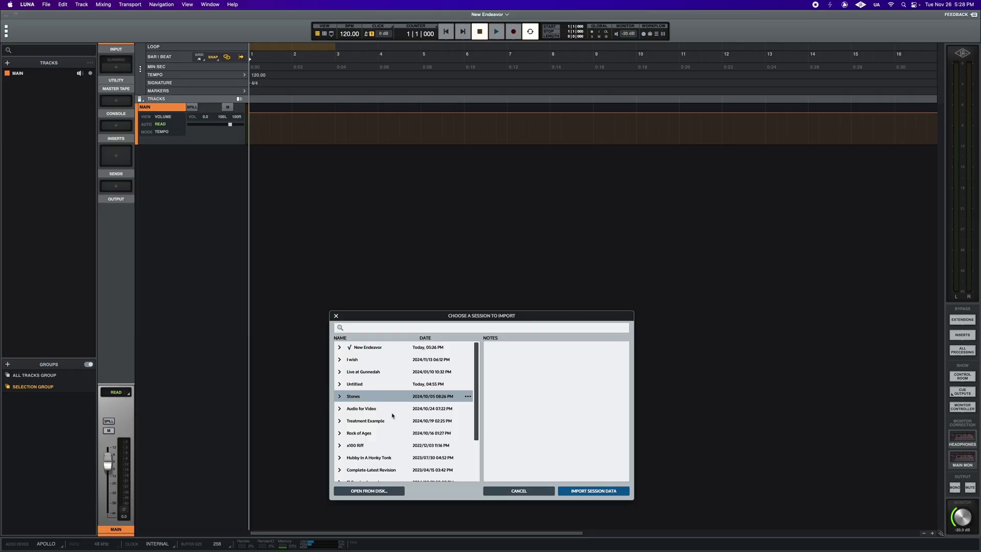
# Load Hubby In A Honky Tonk, set its sources to New Track, exclude audio and track versions, and import.
pyautogui.click(393, 458)
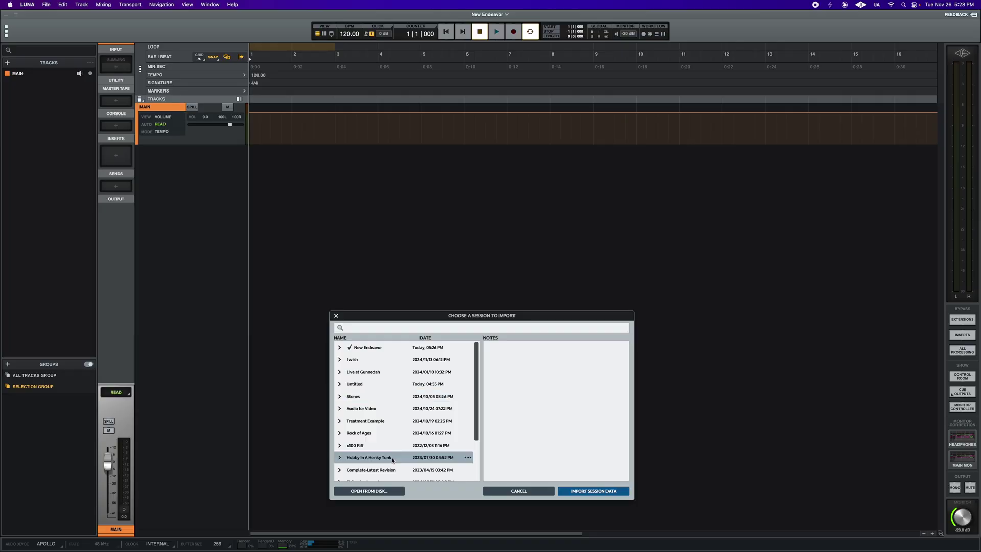
pyautogui.click(594, 491)
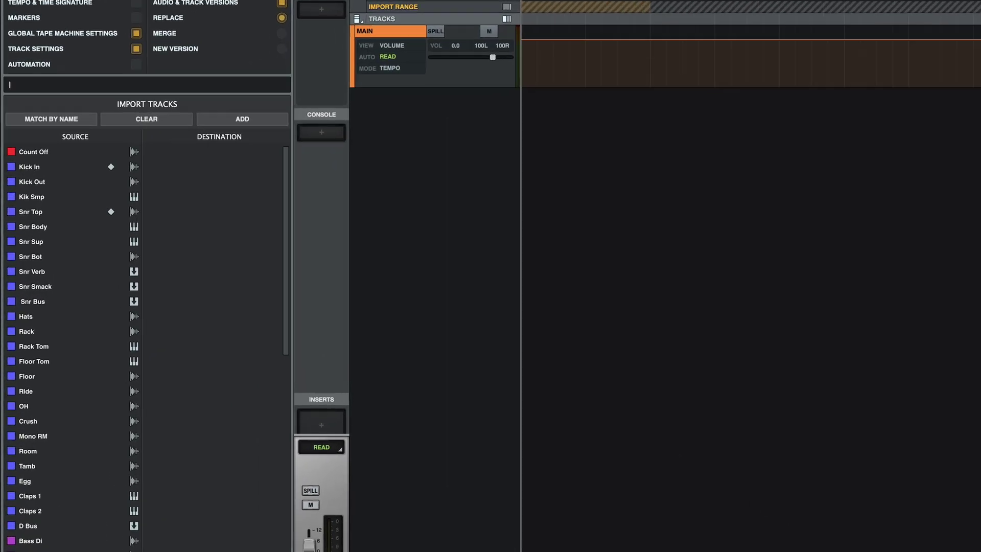
pyautogui.scroll(-5, 143, 347)
pyautogui.click(193, 368)
pyautogui.click(186, 378)
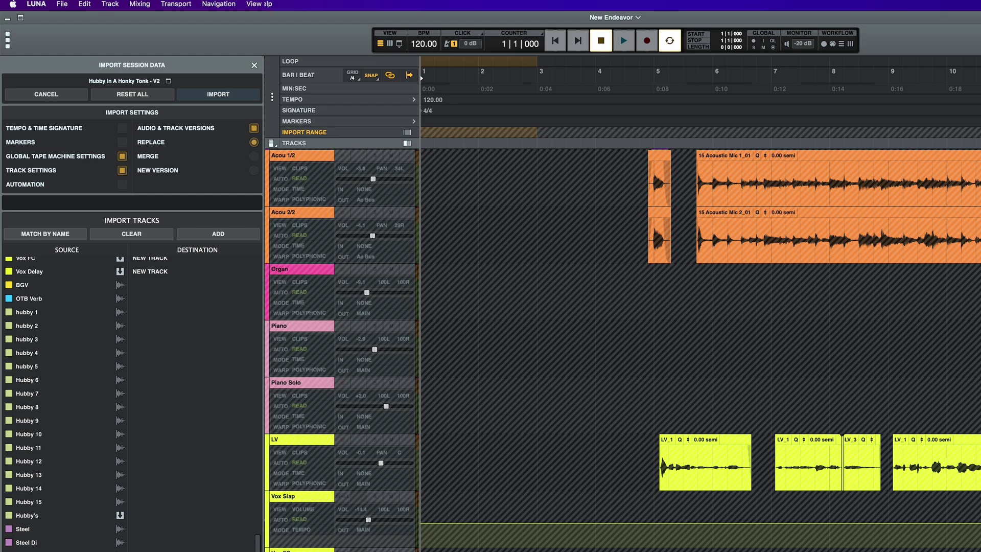
pyautogui.click(256, 129)
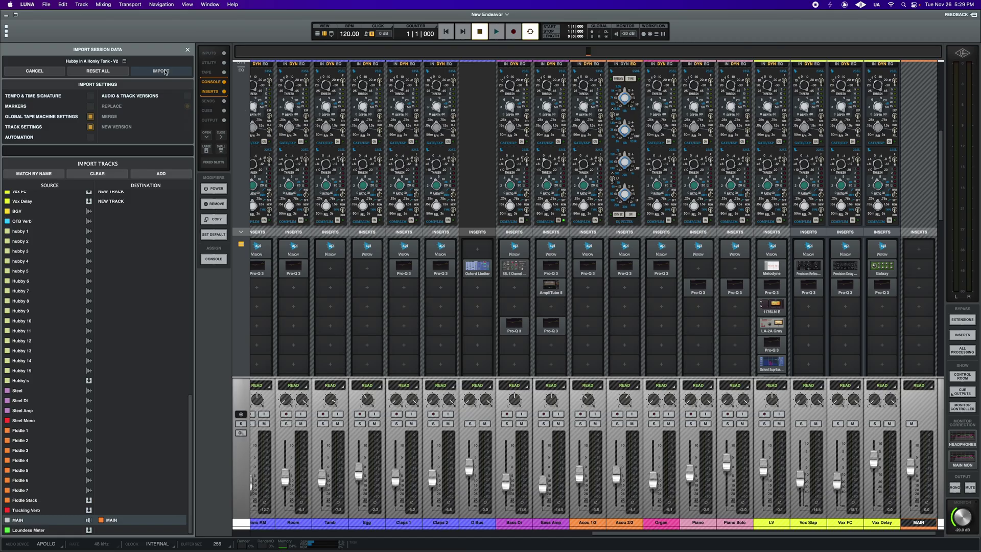
pyautogui.click(161, 71)
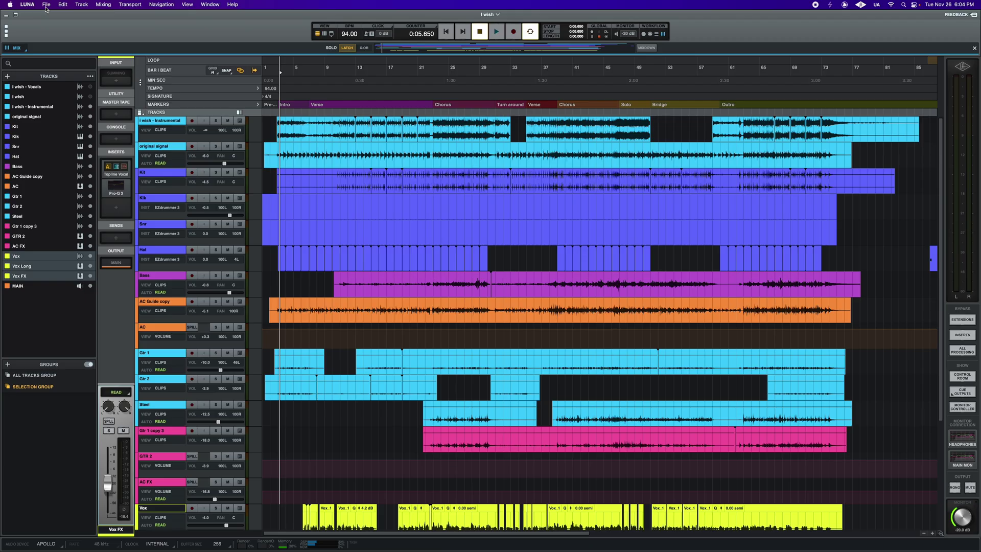
# Create the New Drum Arrangement version, adding Ruby 63 Top Boost on New Riff Idea and Lion on Solo.
pyautogui.click(45, 5)
pyautogui.click(56, 75)
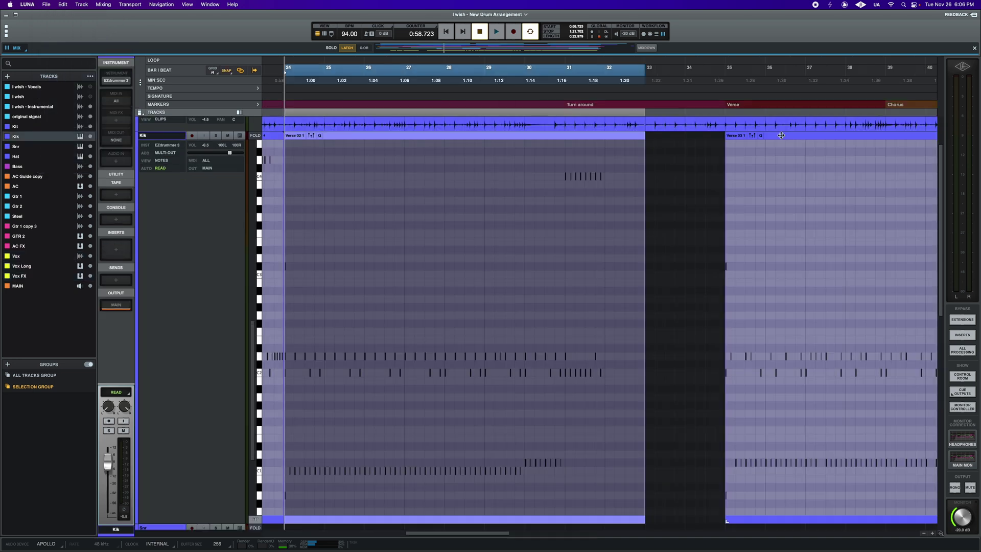
pyautogui.press('e')
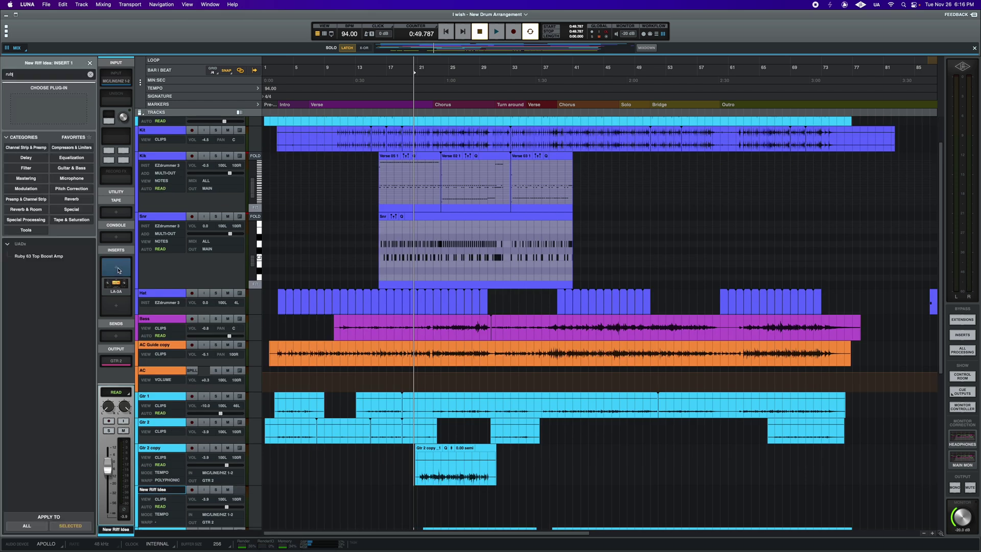
pyautogui.press('Return')
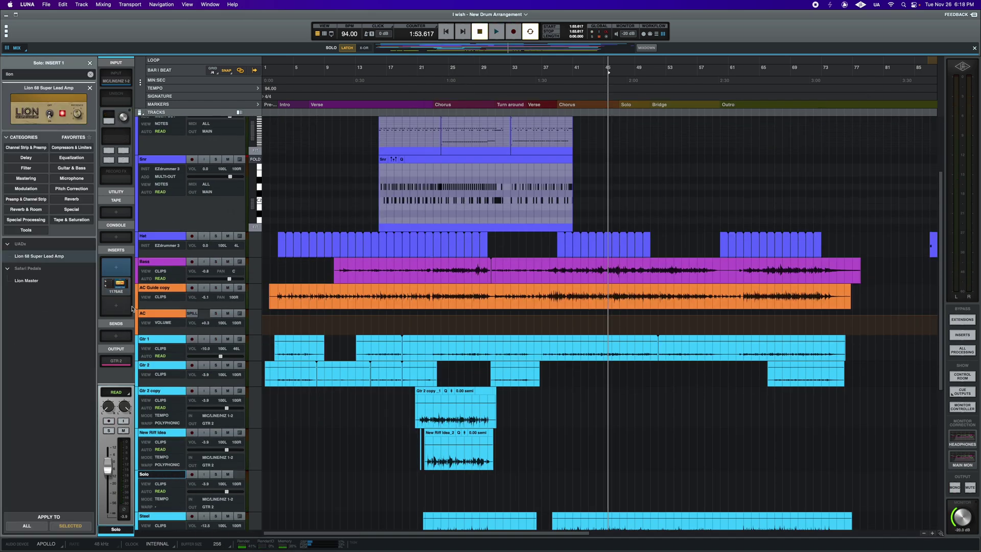
pyautogui.click(194, 477)
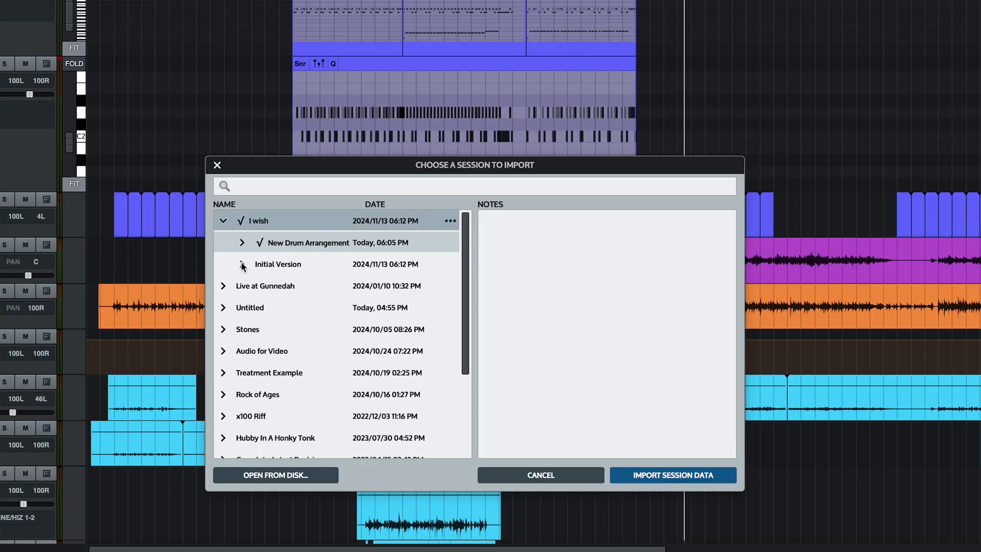
# Import session data from the Last Known State of I wish's Initial Version.
pyautogui.click(302, 288)
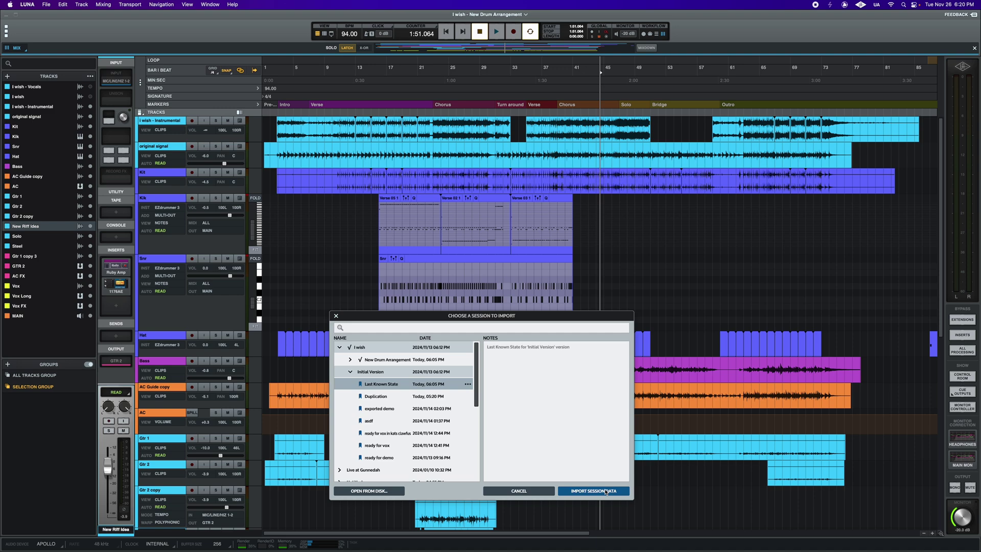
pyautogui.click(699, 478)
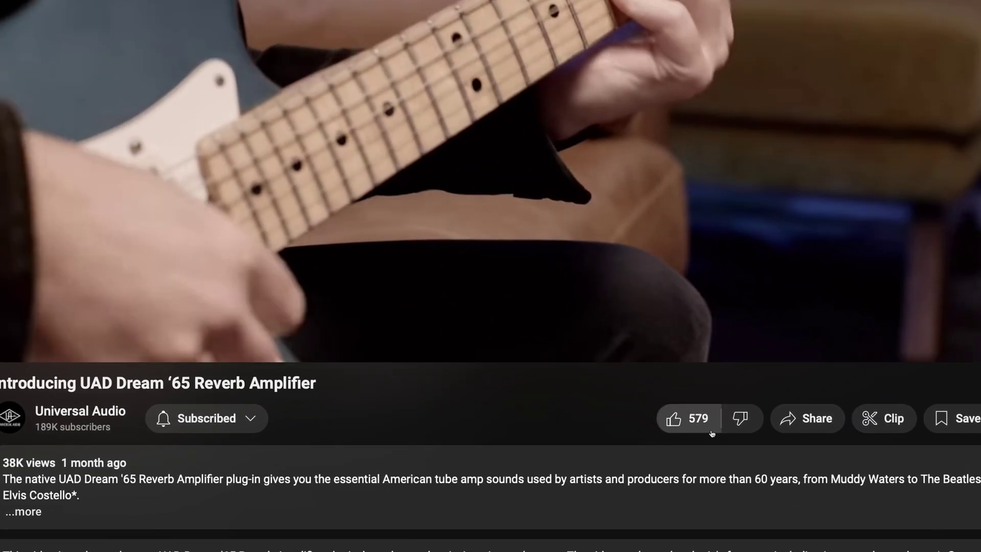
# Like the Dream '65 Reverb Amplifier video and go to the Universal Audio channel.
pyautogui.click(708, 422)
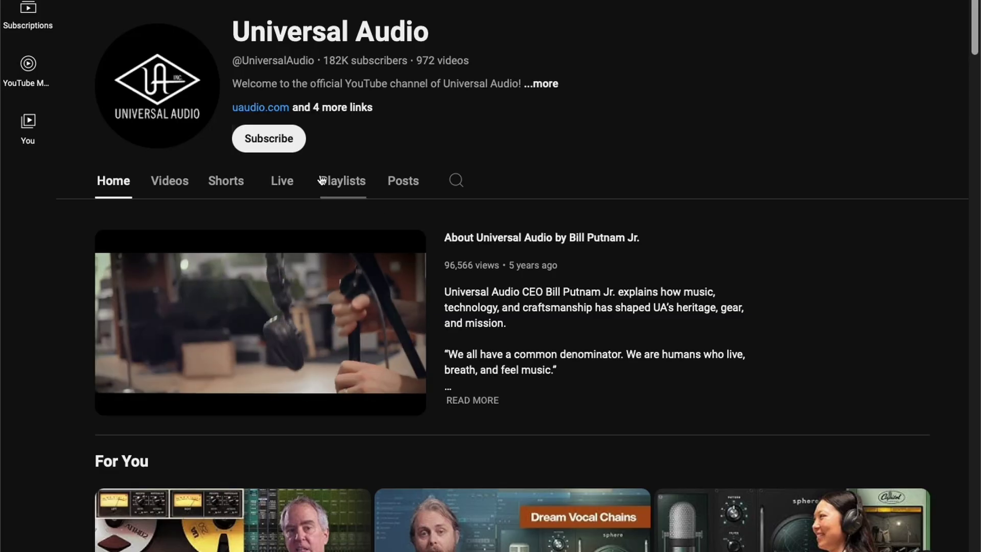
pyautogui.click(260, 137)
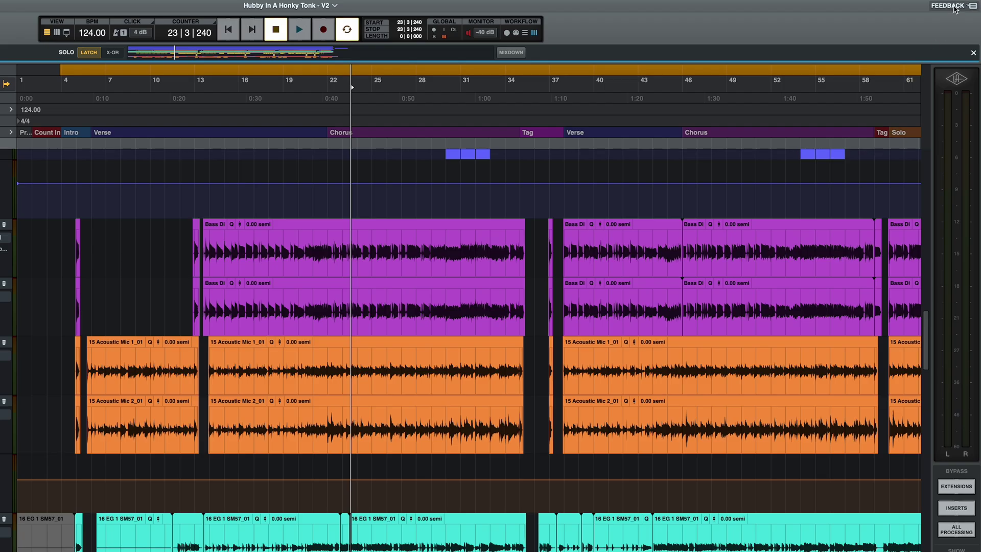
# Open the Report Feedback form from the FEEDBACK button at the top right.
pyautogui.click(952, 6)
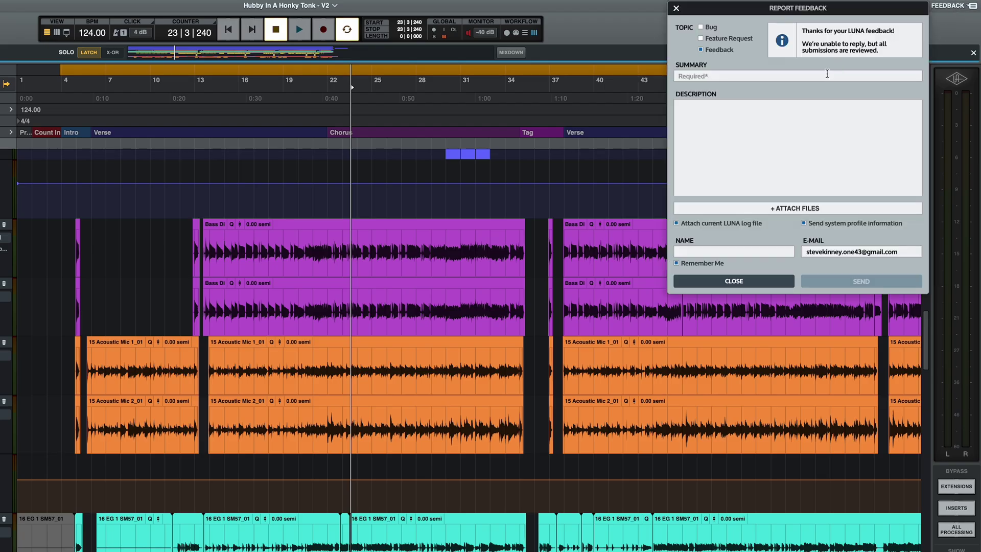